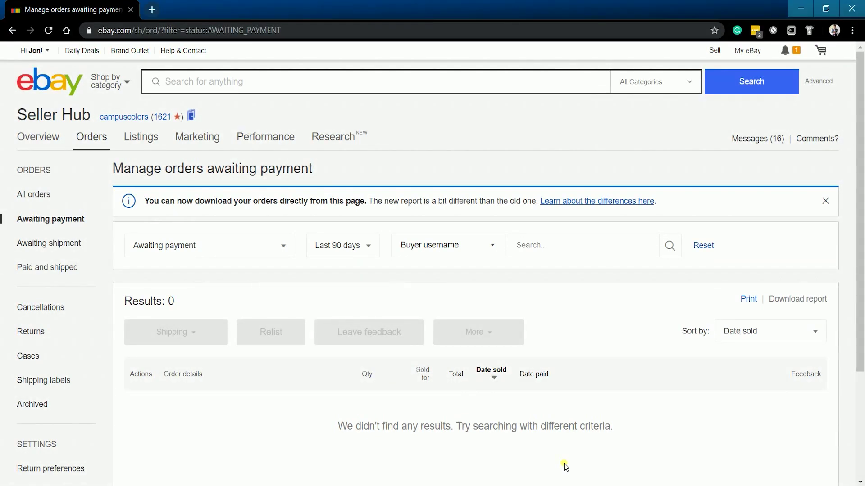
Open the Manage promotions dashboard and list the promotion types you can create
{"action": "mouse_move", "coordinate": [203, 142]}
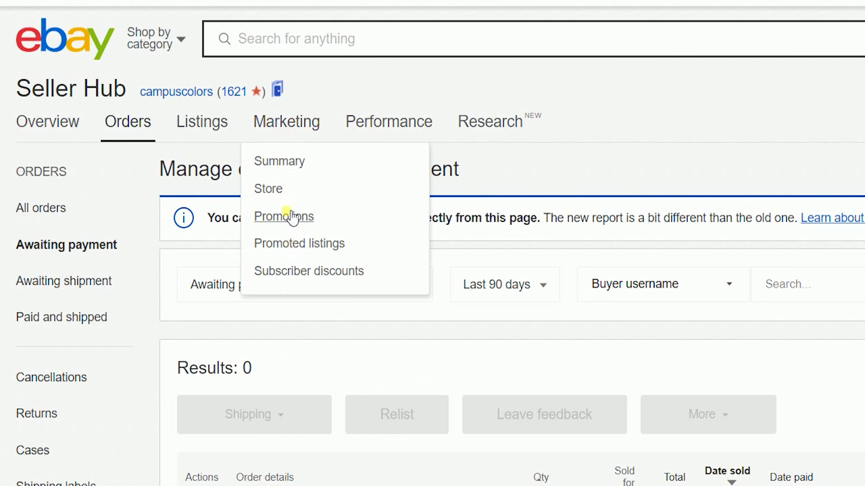
{"action": "left_click", "coordinate": [317, 222]}
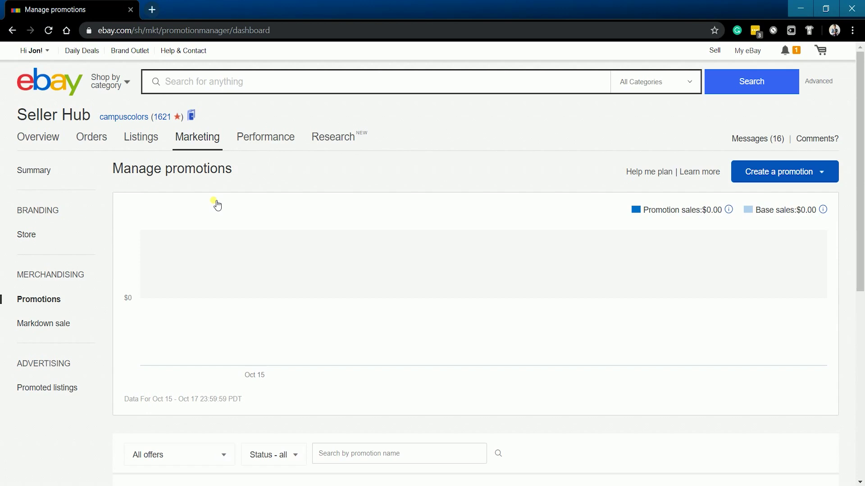
{"action": "left_click", "coordinate": [815, 176]}
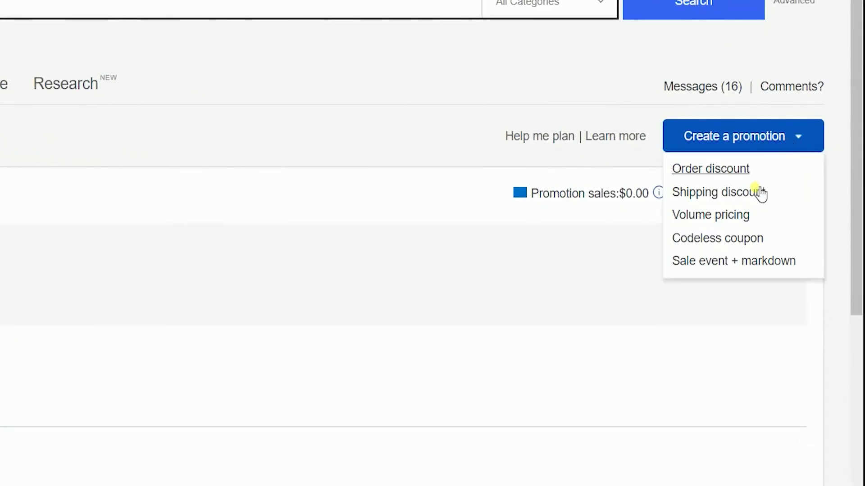
Start a codeless coupon and set its minimum purchase amount to $50
{"action": "left_click", "coordinate": [729, 243]}
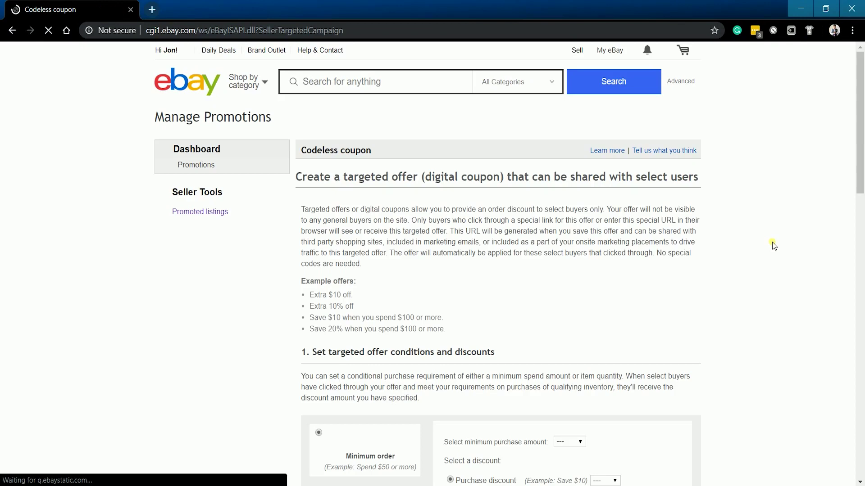
{"action": "scroll", "coordinate": [689, 352], "scroll_direction": "down", "scroll_amount": 3}
{"action": "scroll", "coordinate": [689, 353], "scroll_direction": "down", "scroll_amount": 4}
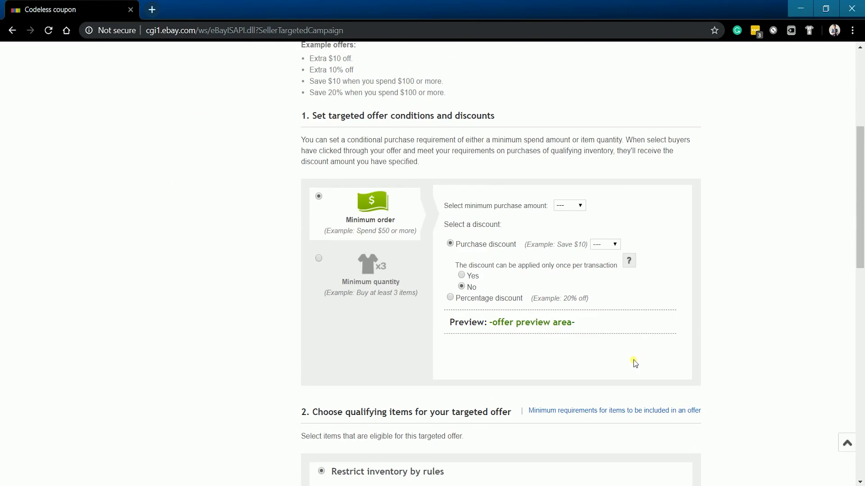
{"action": "left_click", "coordinate": [580, 210]}
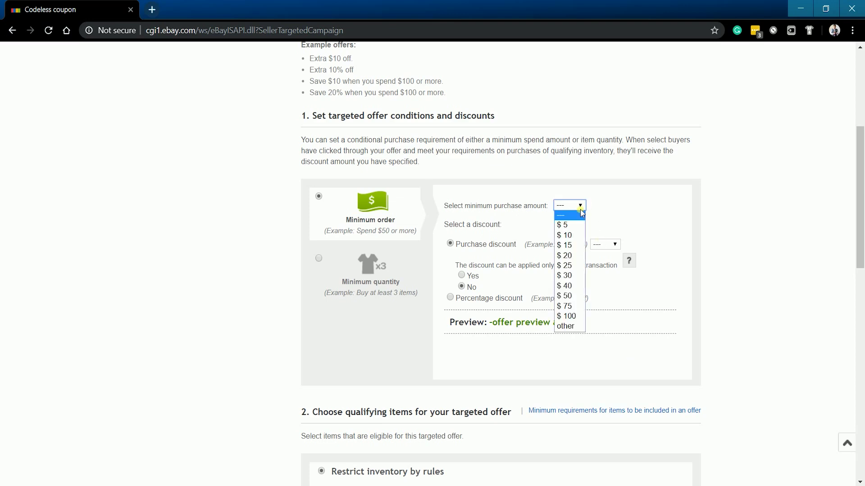
{"action": "left_click", "coordinate": [572, 296]}
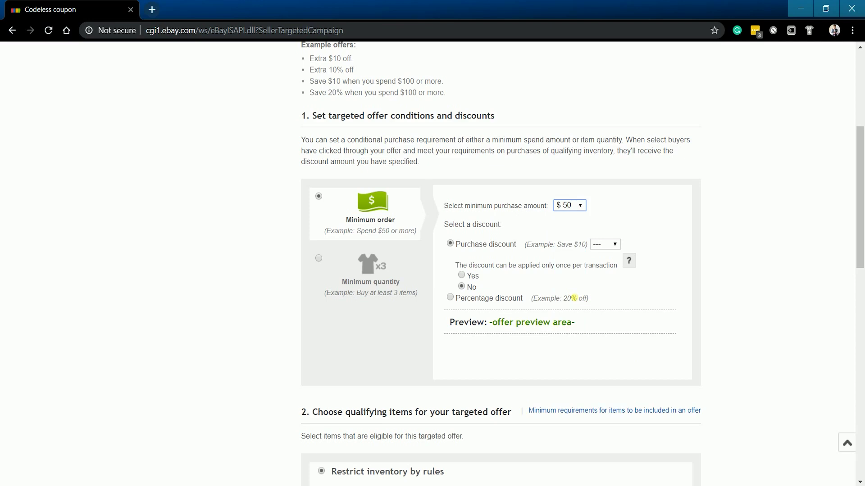
Make the coupon a percentage discount of 20% off
{"action": "left_click", "coordinate": [608, 247]}
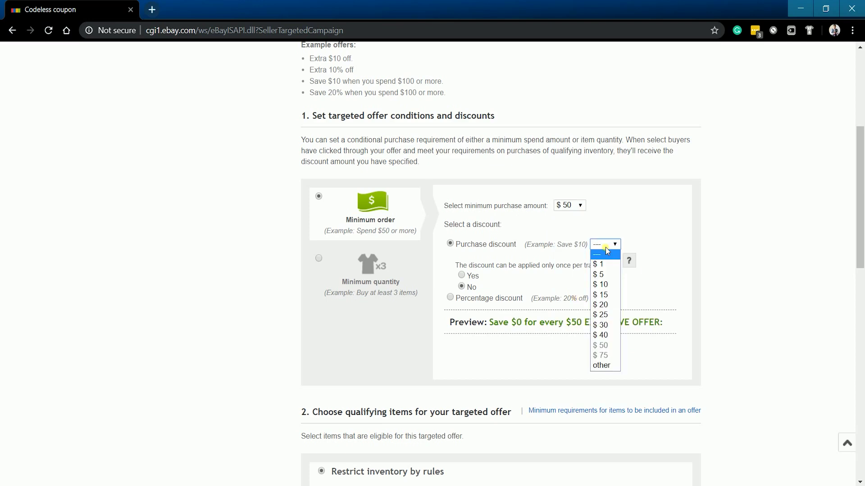
{"action": "left_click", "coordinate": [611, 286]}
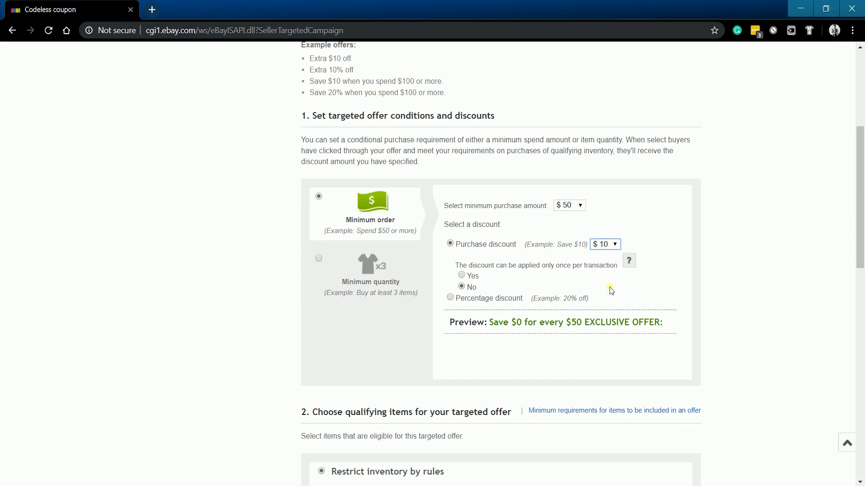
{"action": "left_click", "coordinate": [462, 275]}
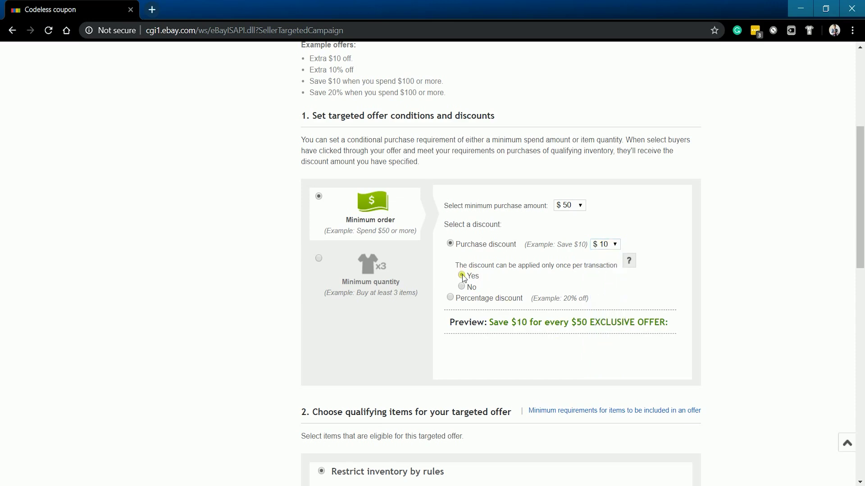
{"action": "left_click", "coordinate": [462, 287]}
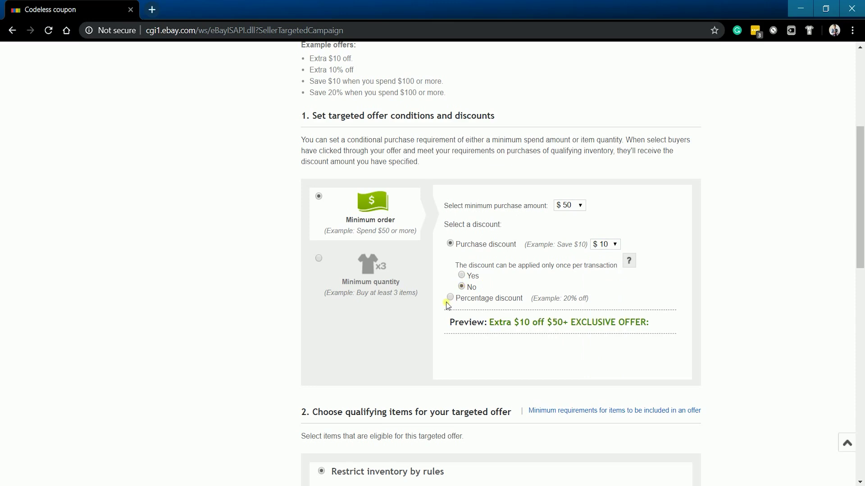
{"action": "left_click", "coordinate": [450, 297]}
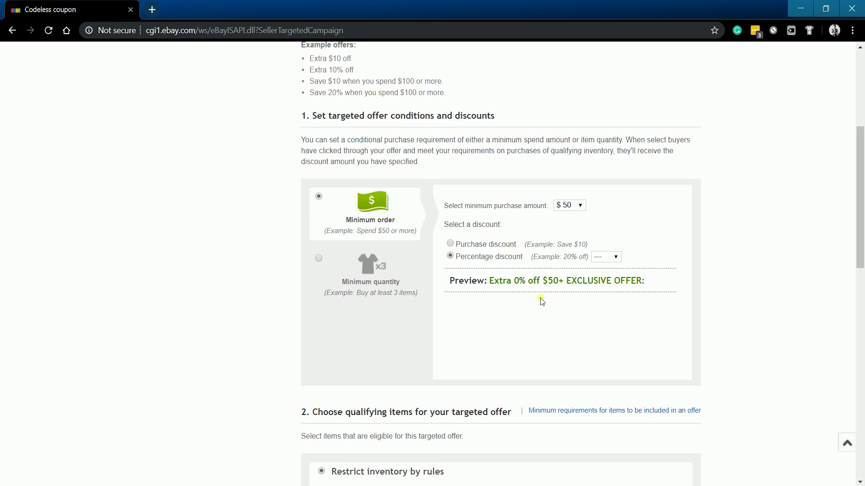
{"action": "left_click", "coordinate": [606, 259]}
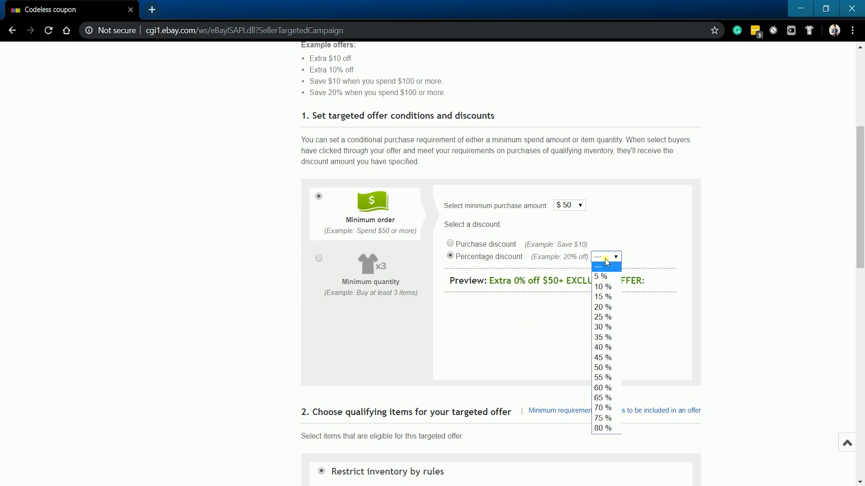
{"action": "left_click", "coordinate": [601, 308]}
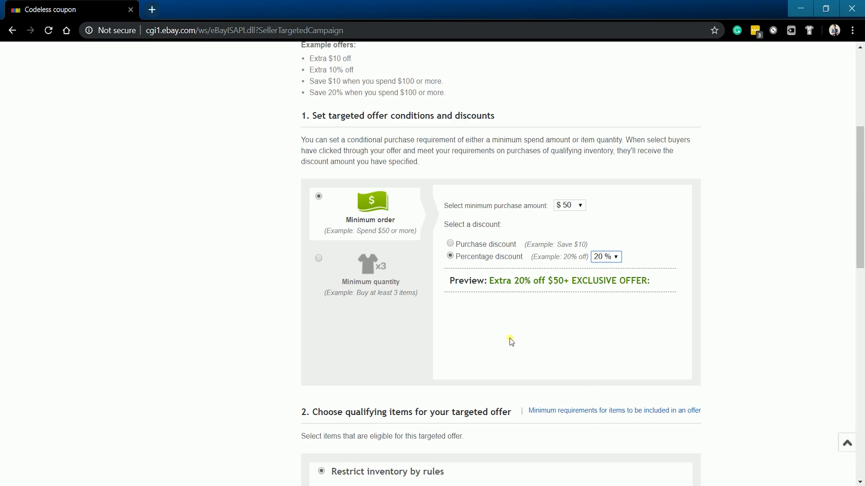
Base the coupon on a minimum purchase quantity of 3 items
{"action": "left_click", "coordinate": [319, 259]}
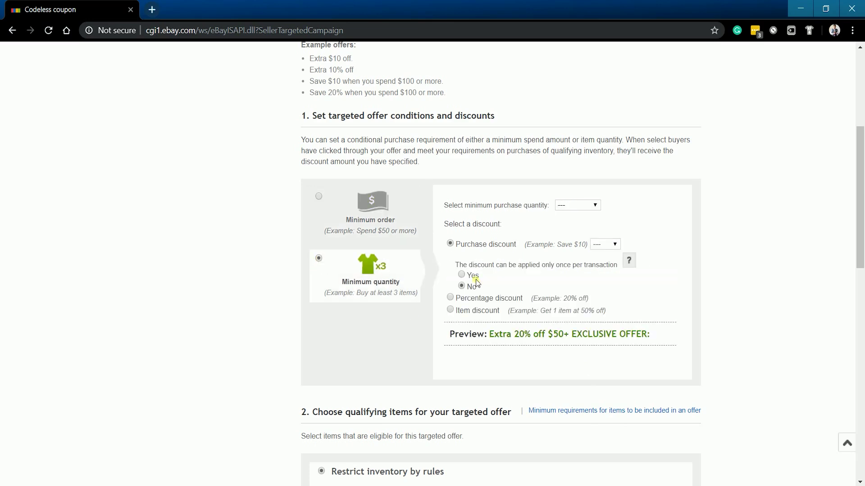
{"action": "left_click", "coordinate": [573, 205]}
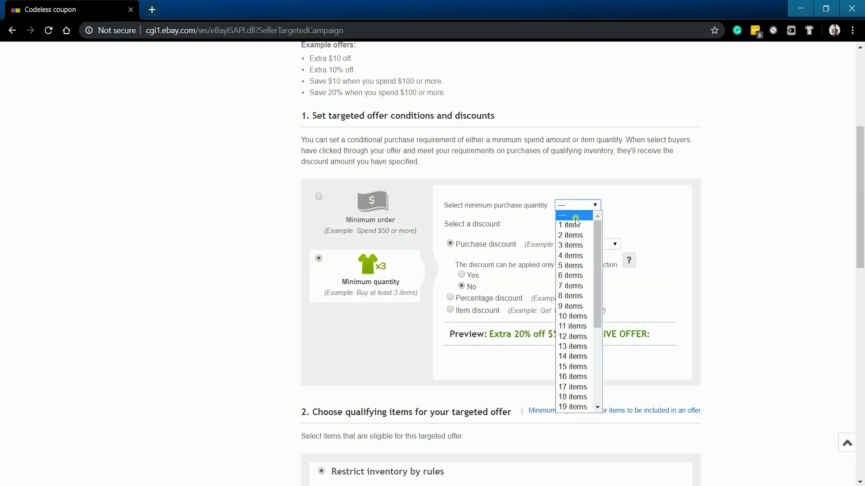
{"action": "left_click", "coordinate": [570, 245]}
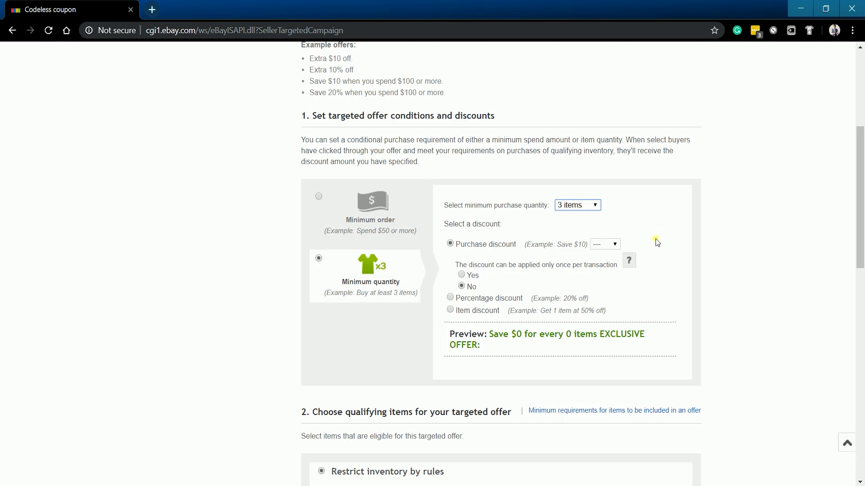
{"action": "left_click", "coordinate": [607, 245]}
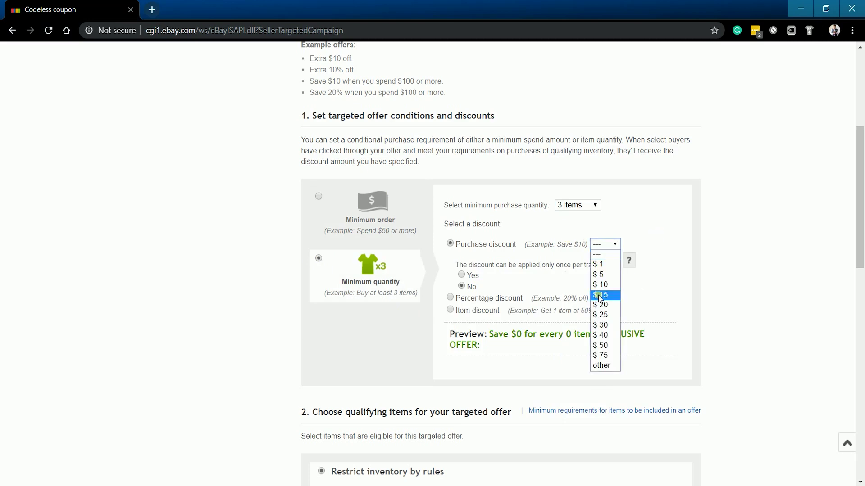
{"action": "left_click", "coordinate": [598, 305]}
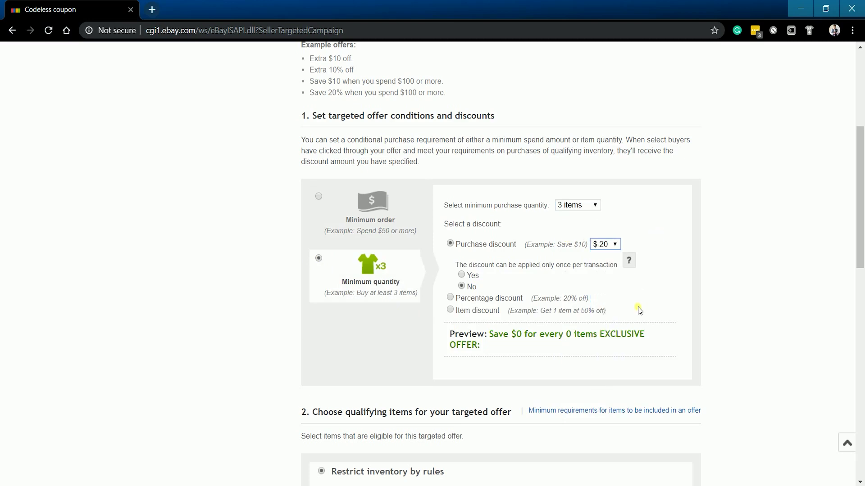
{"action": "left_click", "coordinate": [450, 297]}
{"action": "left_click", "coordinate": [616, 256]}
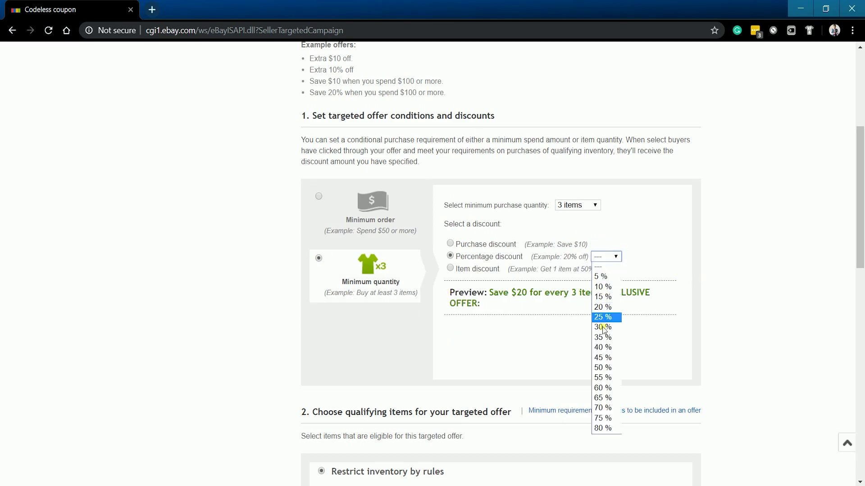
{"action": "left_click", "coordinate": [602, 307]}
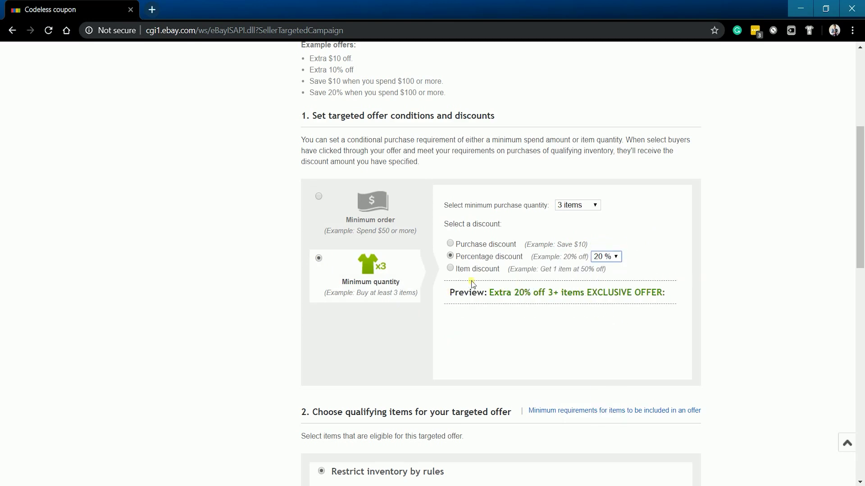
Discount 1 item at 50% off, applied only once per transaction
{"action": "left_click", "coordinate": [451, 269]}
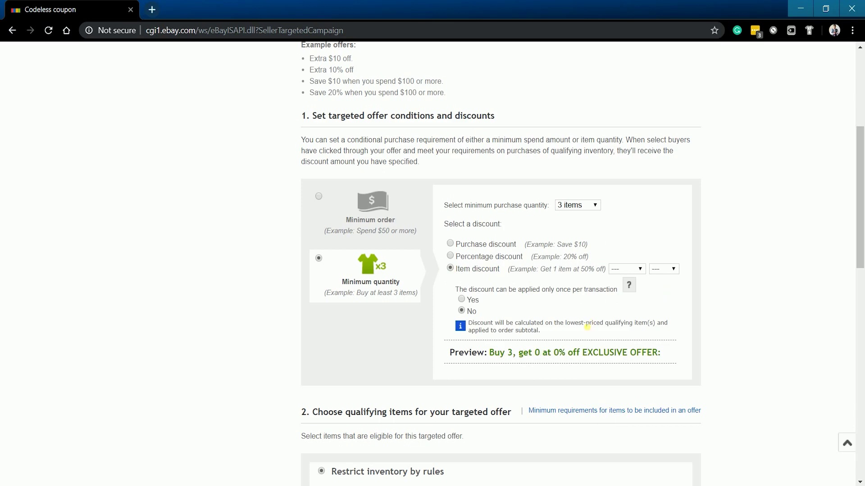
{"action": "left_click", "coordinate": [626, 268]}
{"action": "left_click", "coordinate": [621, 288]}
{"action": "left_click", "coordinate": [665, 271]}
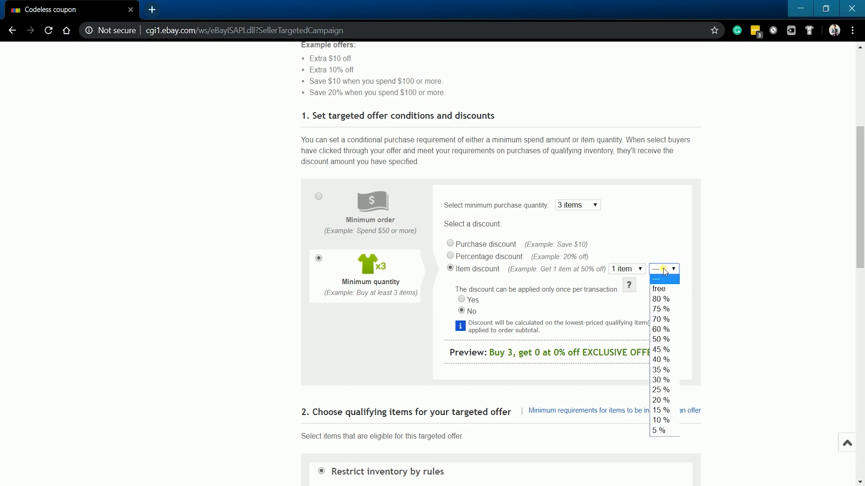
{"action": "left_click", "coordinate": [661, 339]}
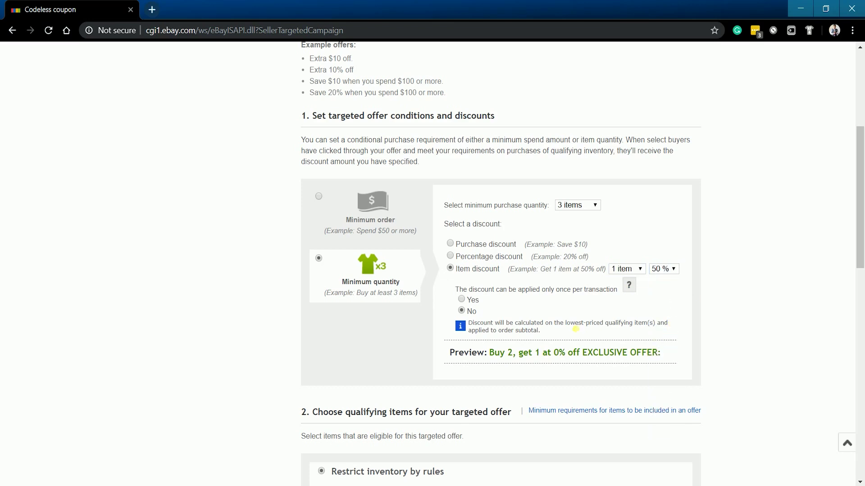
{"action": "left_click", "coordinate": [461, 300]}
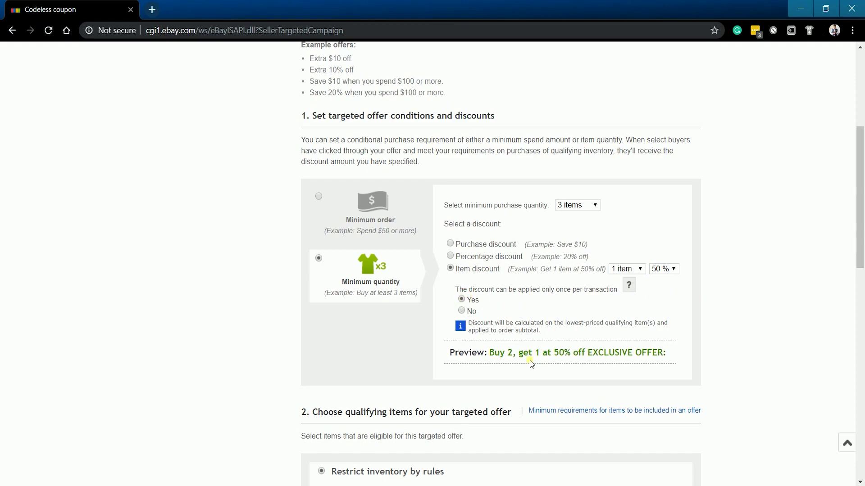
{"action": "scroll", "coordinate": [529, 374], "scroll_direction": "down", "scroll_amount": 4}
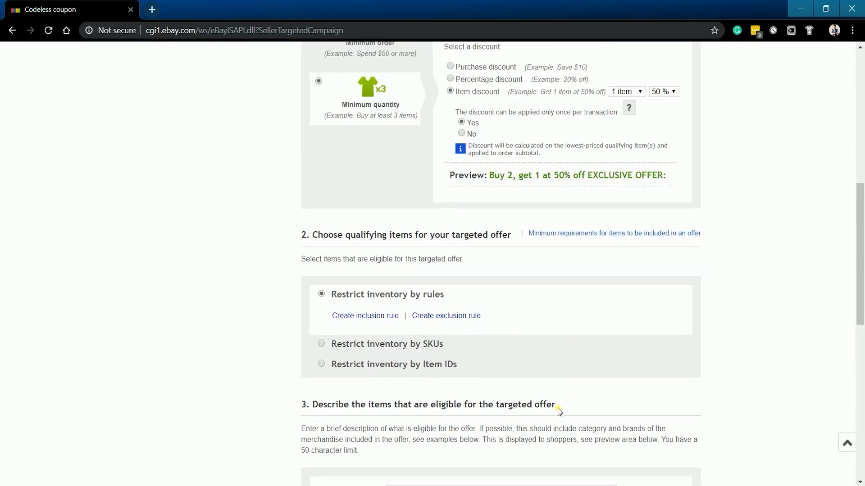
Restrict qualifying inventory by rule to the College store category
{"action": "scroll", "coordinate": [553, 421], "scroll_direction": "down", "scroll_amount": 2}
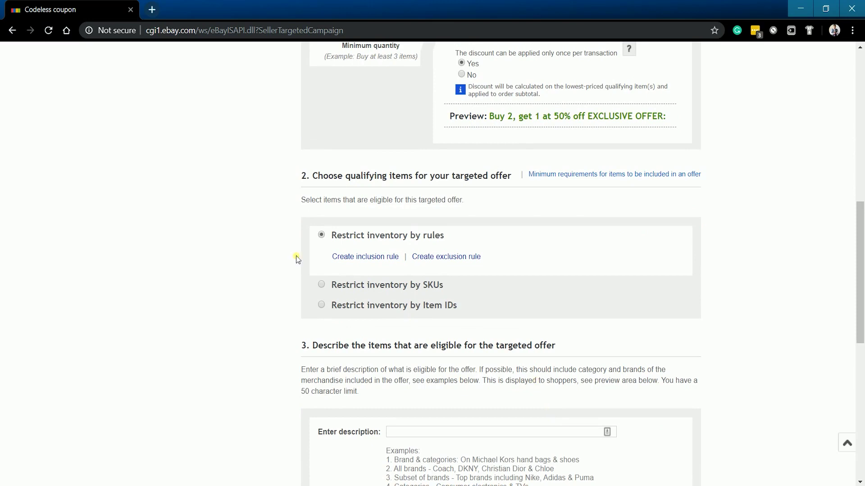
{"action": "left_click", "coordinate": [321, 285]}
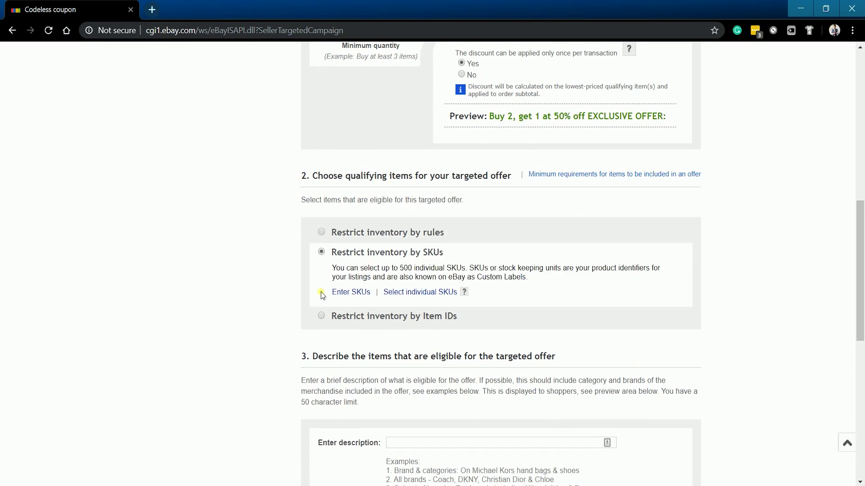
{"action": "left_click", "coordinate": [320, 317]}
{"action": "left_click", "coordinate": [322, 232]}
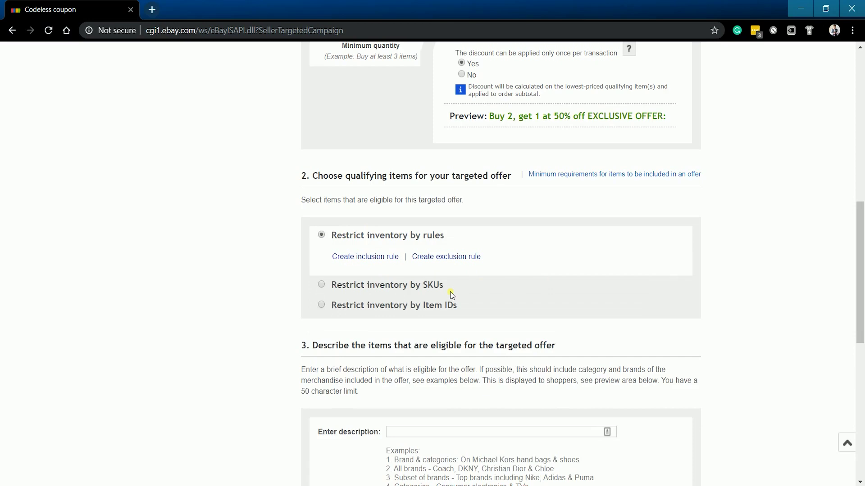
{"action": "left_click", "coordinate": [378, 258]}
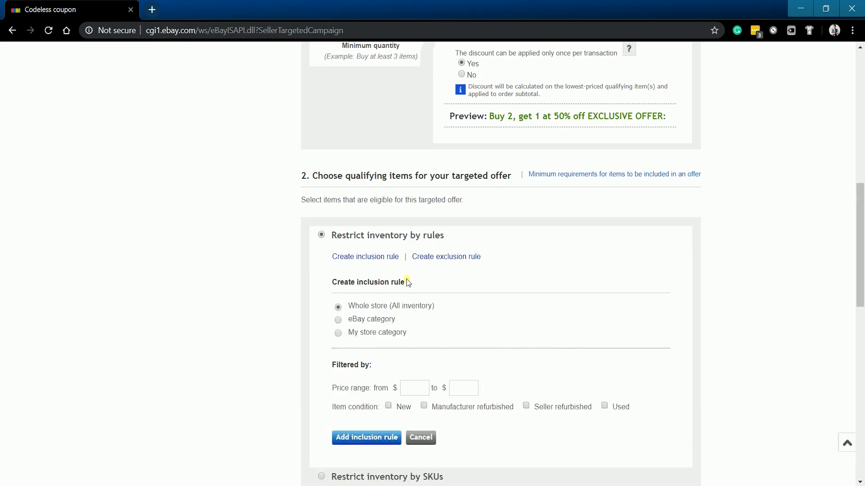
{"action": "left_click", "coordinate": [338, 334]}
{"action": "scroll", "coordinate": [516, 340], "scroll_direction": "down", "scroll_amount": 3}
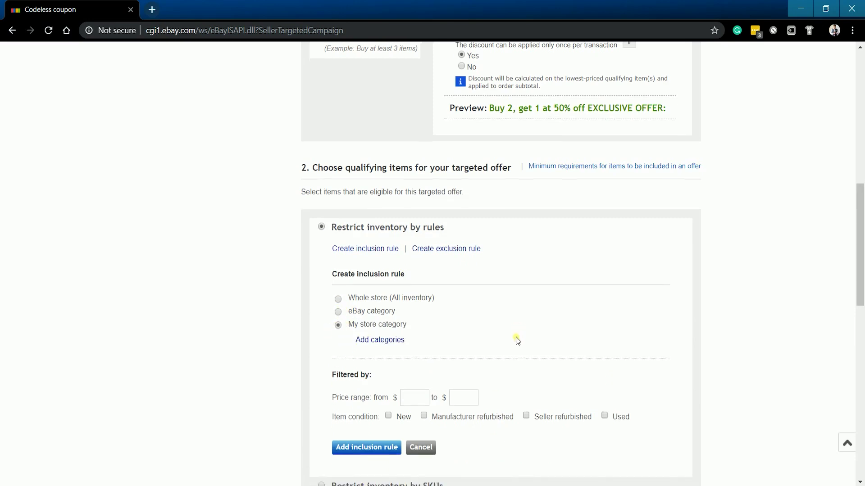
{"action": "left_click", "coordinate": [392, 230]}
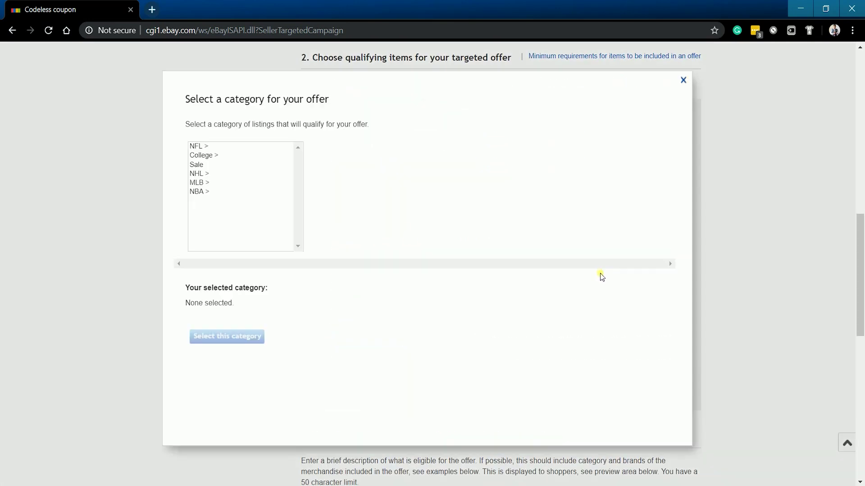
{"action": "left_click", "coordinate": [201, 156]}
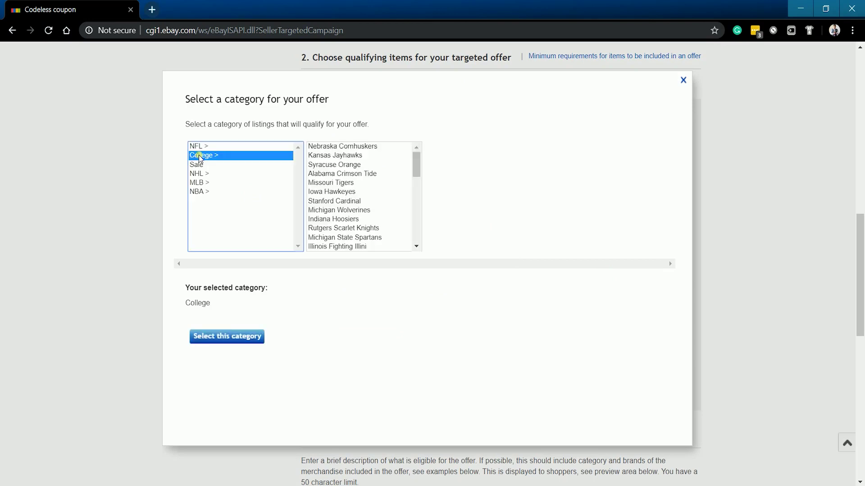
{"action": "left_click", "coordinate": [238, 333]}
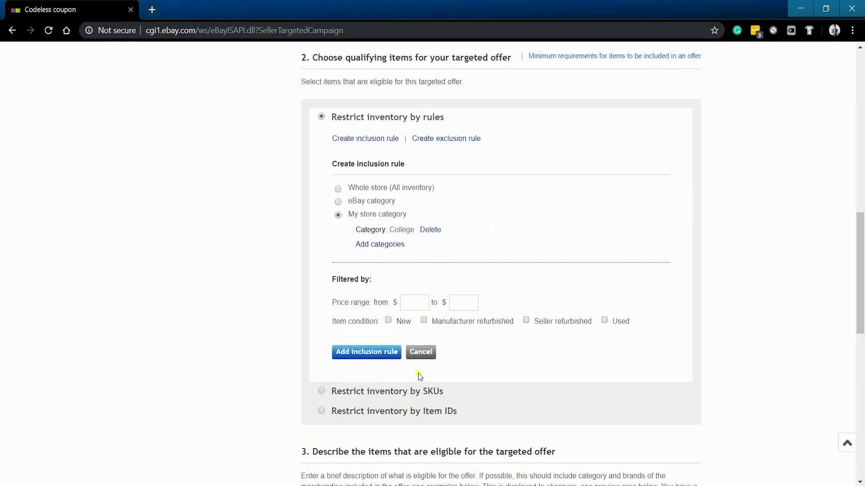
Limit the rule to prices $10–$100 and New condition, then add it
{"action": "left_click", "coordinate": [409, 301]}
{"action": "type", "text": "10"}
{"action": "left_click", "coordinate": [464, 306]}
{"action": "type", "text": "100"}
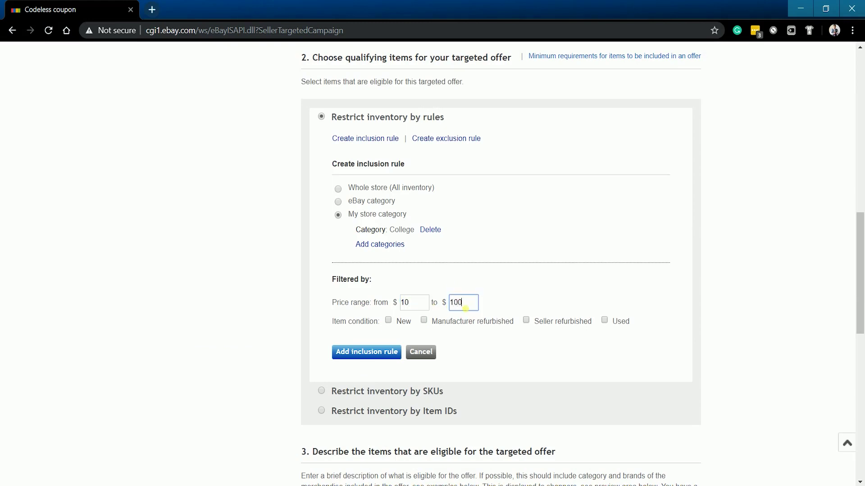
{"action": "left_click", "coordinate": [487, 345]}
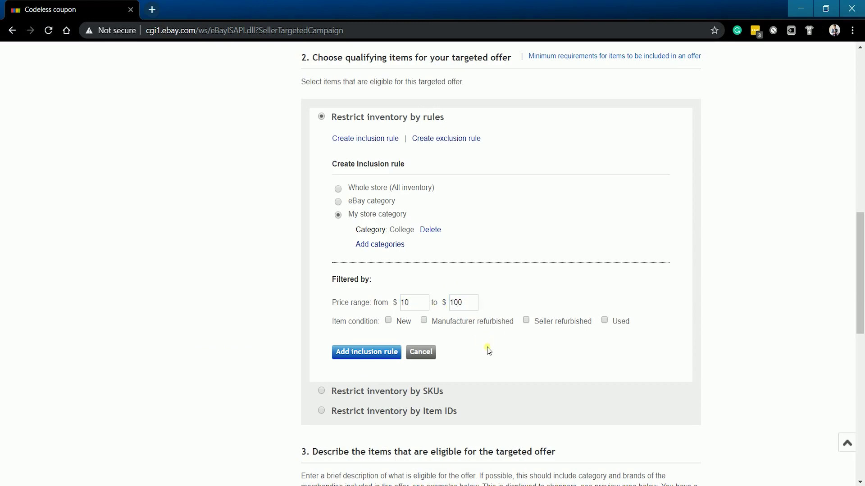
{"action": "left_click", "coordinate": [388, 322]}
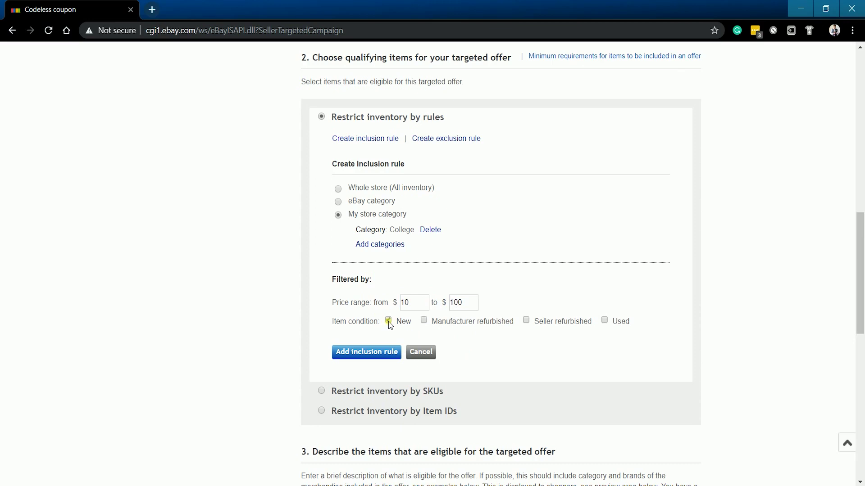
{"action": "left_click", "coordinate": [366, 353]}
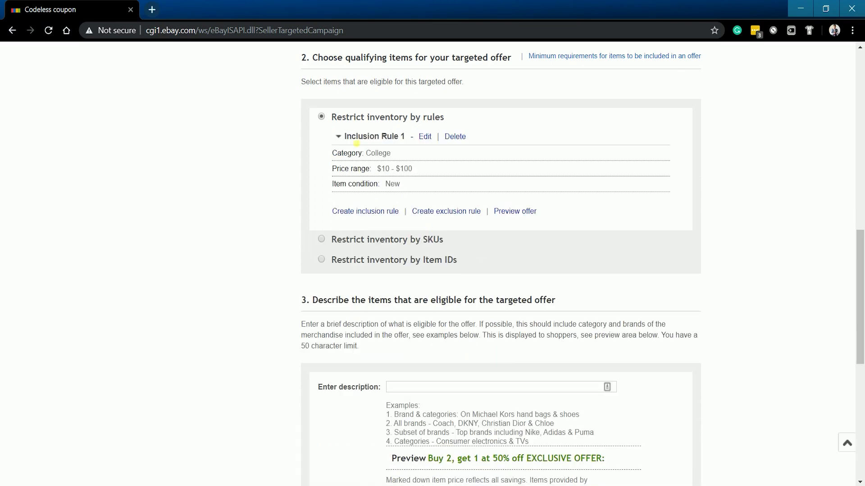
Enter 'On all college apparel' as the offer description
{"action": "scroll", "coordinate": [415, 173], "scroll_direction": "down", "scroll_amount": 4}
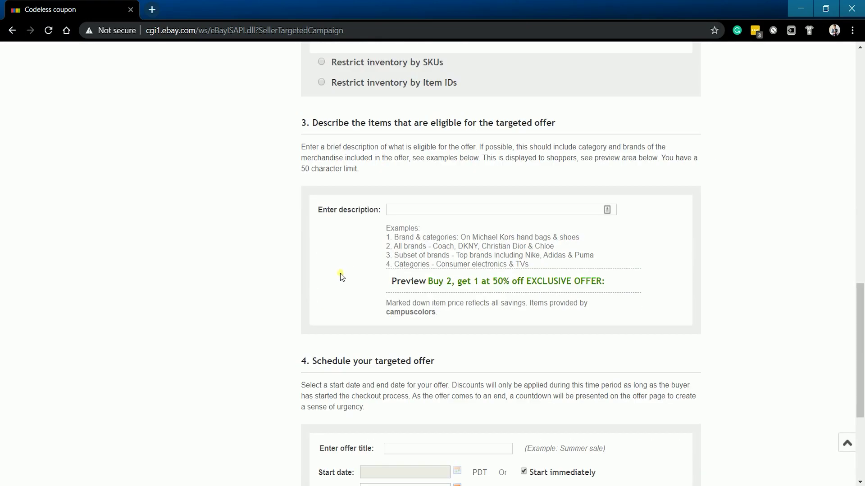
{"action": "left_click", "coordinate": [405, 211]}
{"action": "type", "text": "On a"}
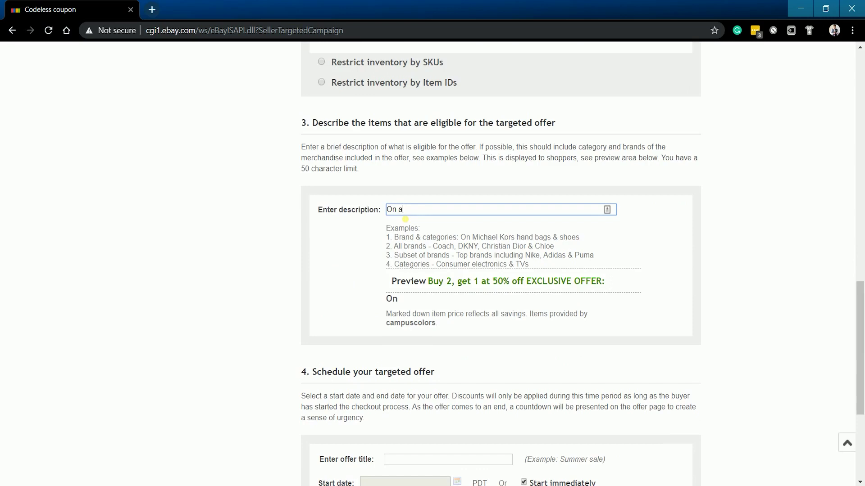
{"action": "type", "text": "ll college appa"}
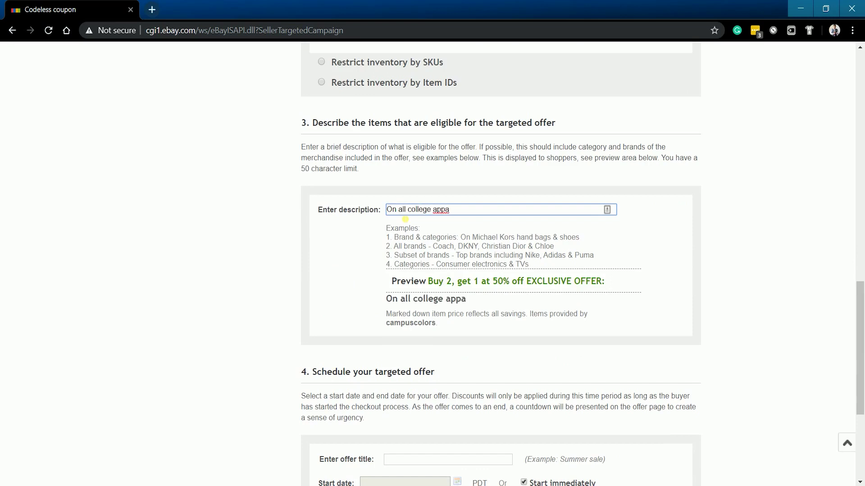
{"action": "type", "text": "rel"}
{"action": "scroll", "coordinate": [517, 377], "scroll_direction": "down", "scroll_amount": 5}
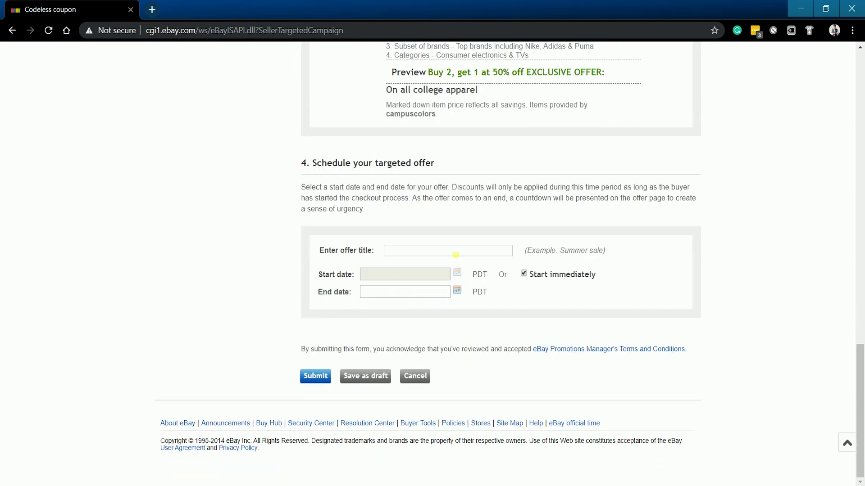
Title the offer 'Spooky Sale' and schedule it from Oct 30 to Nov 2, 2019
{"action": "left_click", "coordinate": [456, 255]}
{"action": "type", "text": "Spooky Sale"}
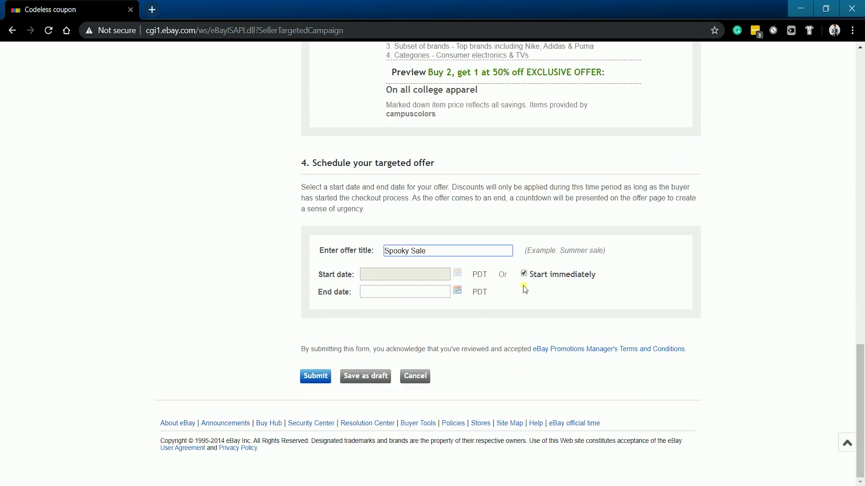
{"action": "left_click", "coordinate": [523, 274]}
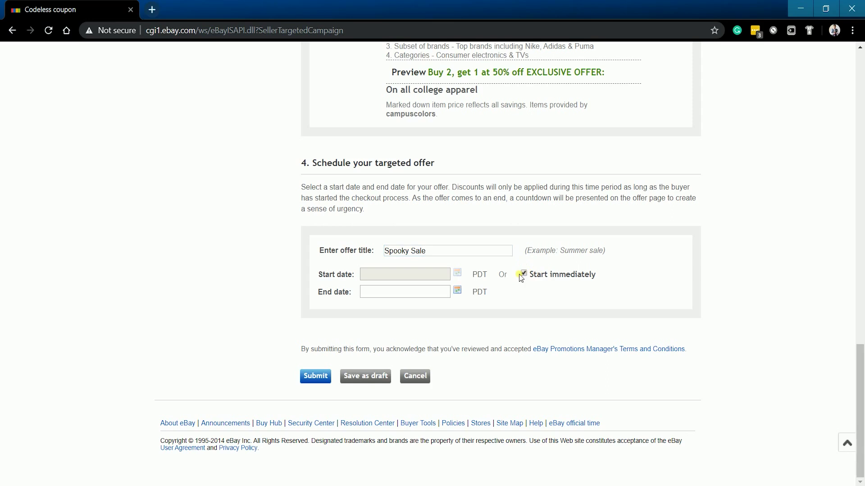
{"action": "left_click", "coordinate": [457, 274]}
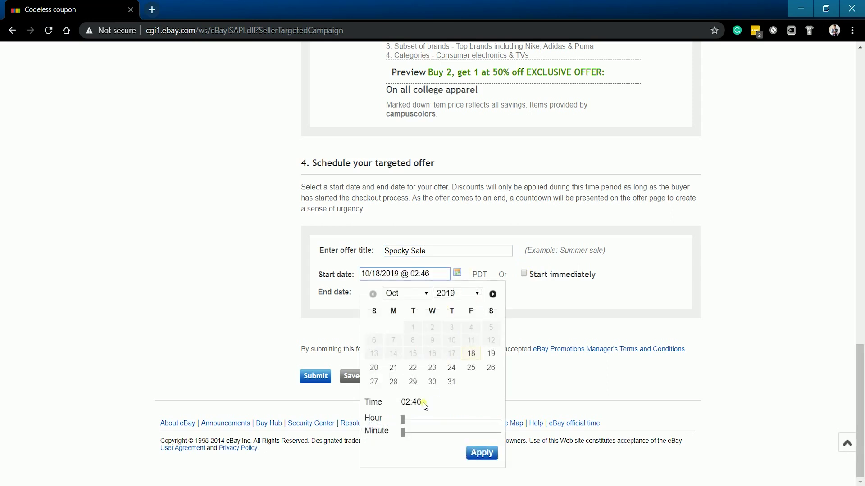
{"action": "left_click", "coordinate": [432, 381]}
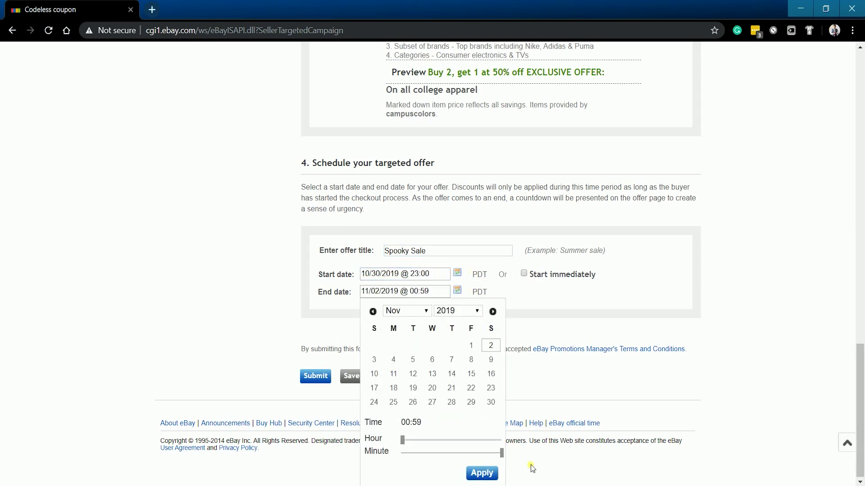
{"action": "left_click", "coordinate": [482, 473]}
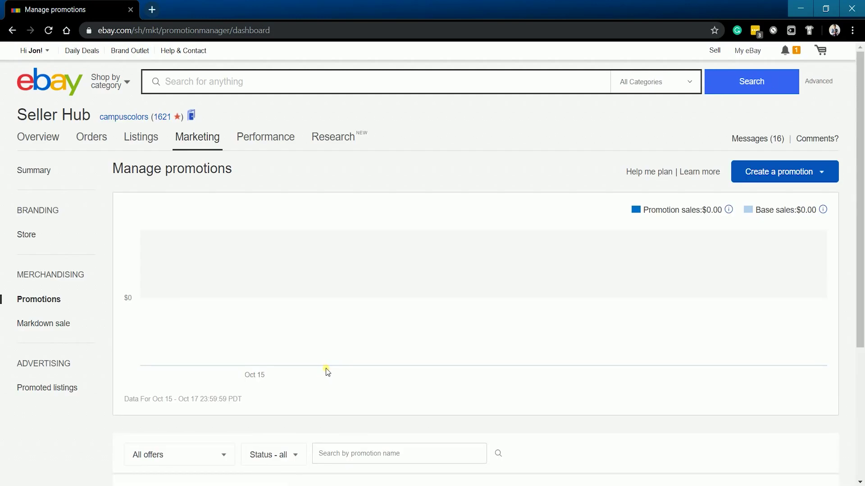
Find Spooky Sale in the promotions list and open its actions menu
{"action": "scroll", "coordinate": [328, 372], "scroll_direction": "down", "scroll_amount": 4}
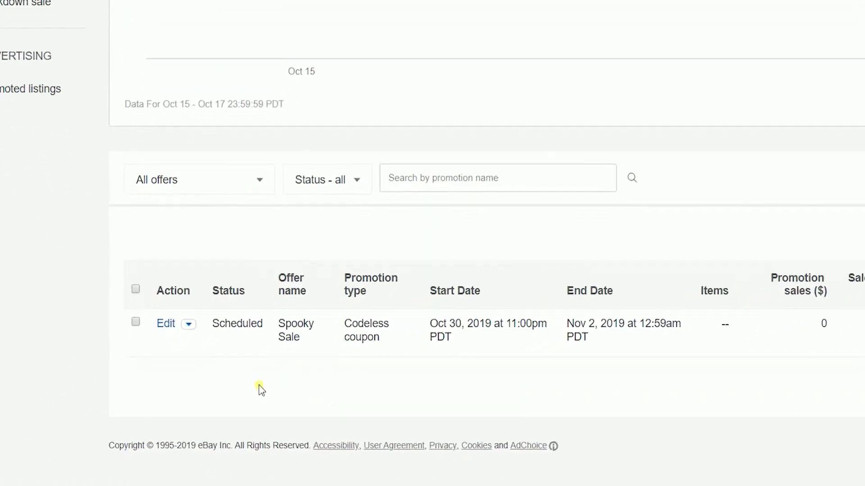
{"action": "left_click", "coordinate": [195, 309]}
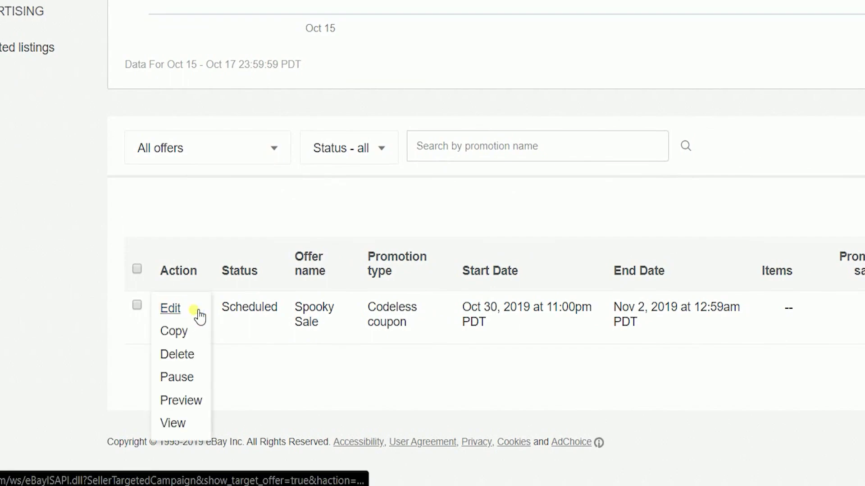
View the Spooky Sale offer details and select its short URL
{"action": "left_click", "coordinate": [175, 425]}
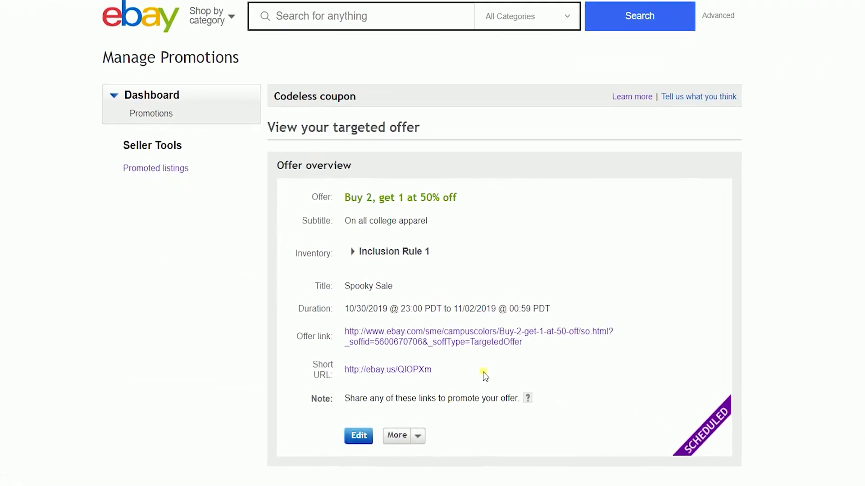
{"action": "left_click_drag", "start_coordinate": [446, 370], "coordinate": [313, 351]}
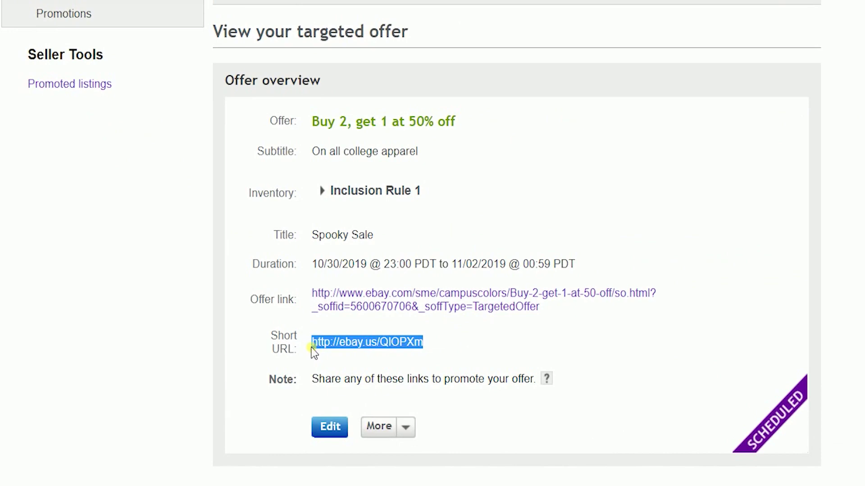
Open the Seller's Choice Webinars page and scroll through it
{"action": "left_click", "coordinate": [404, 350]}
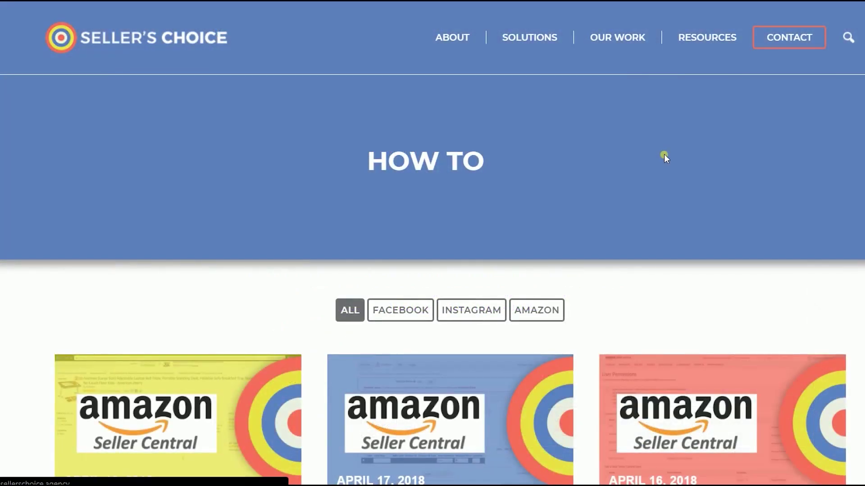
{"action": "scroll", "coordinate": [664, 154], "scroll_direction": "down", "scroll_amount": 5}
{"action": "scroll", "coordinate": [661, 180], "scroll_direction": "up", "scroll_amount": 5}
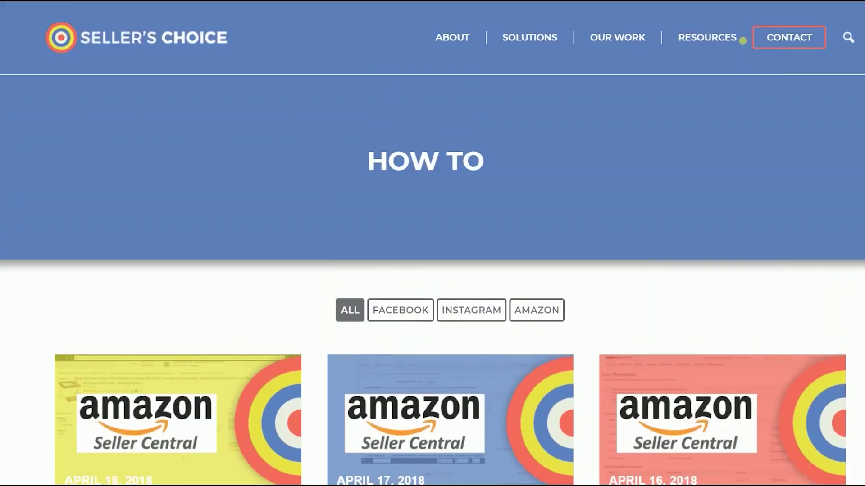
{"action": "left_click", "coordinate": [703, 123]}
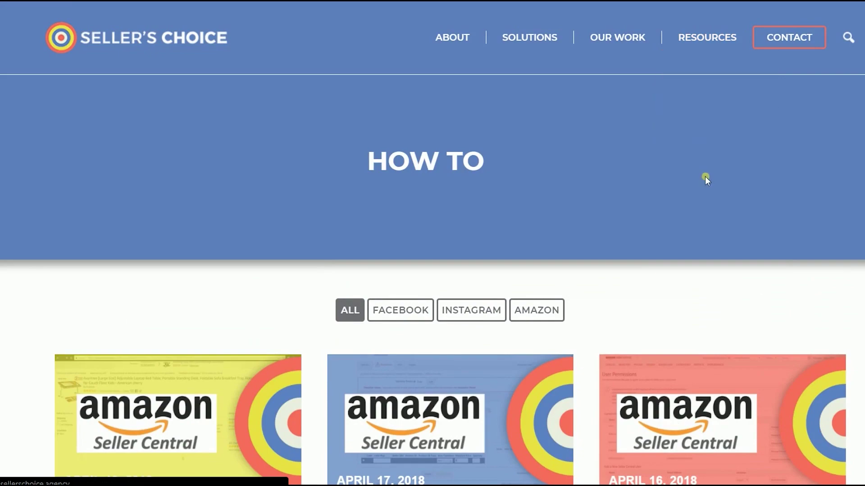
{"action": "scroll", "coordinate": [705, 180], "scroll_direction": "down", "scroll_amount": 5}
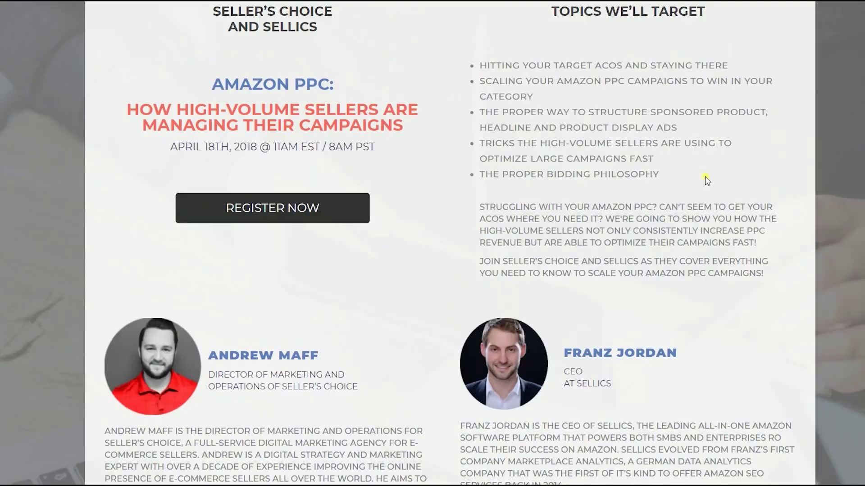
{"action": "scroll", "coordinate": [721, 144], "scroll_direction": "up", "scroll_amount": 5}
Go back to the previous page and scroll through the Blog posts
{"action": "key", "text": "alt+Left"}
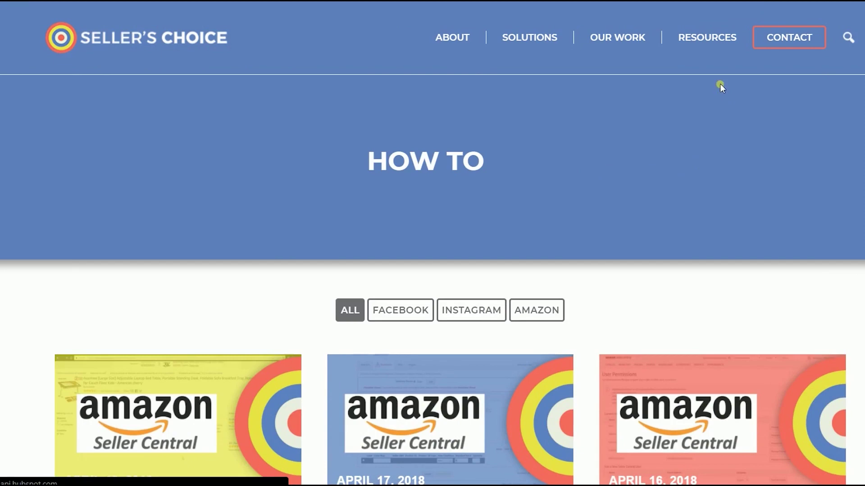
{"action": "mouse_move", "coordinate": [699, 38]}
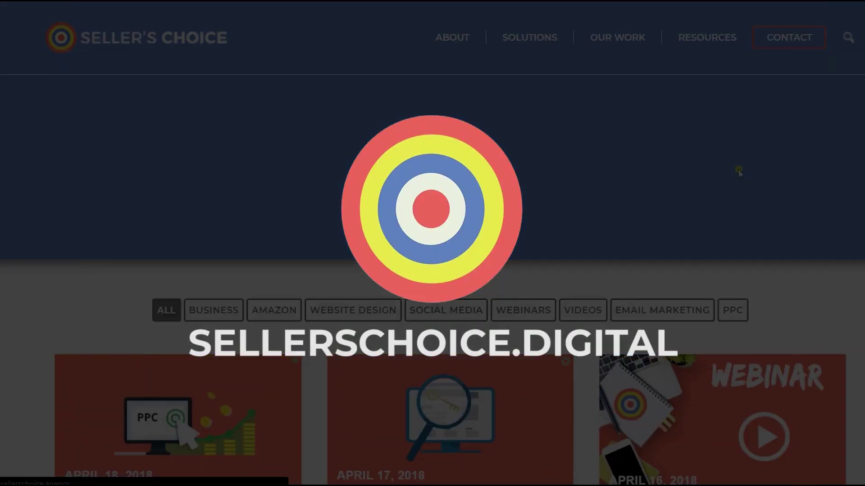
{"action": "scroll", "coordinate": [738, 170], "scroll_direction": "down", "scroll_amount": 7}
{"action": "scroll", "coordinate": [740, 173], "scroll_direction": "down", "scroll_amount": 6}
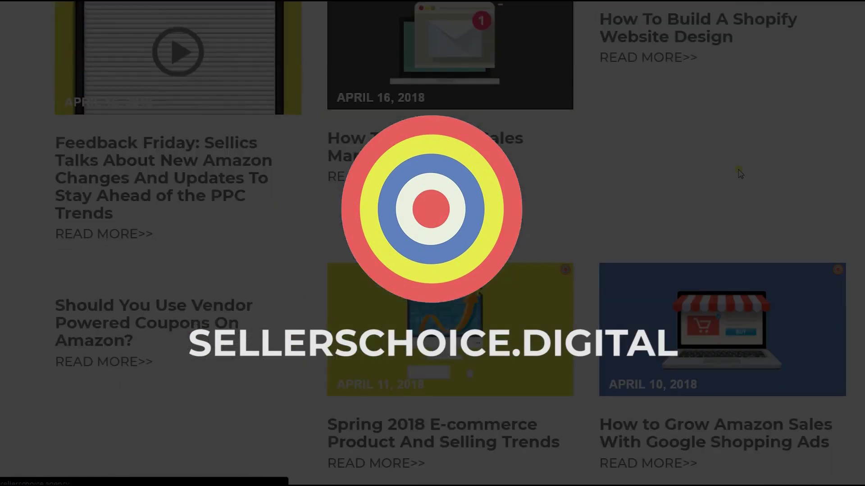
{"action": "scroll", "coordinate": [740, 174], "scroll_direction": "up", "scroll_amount": 13}
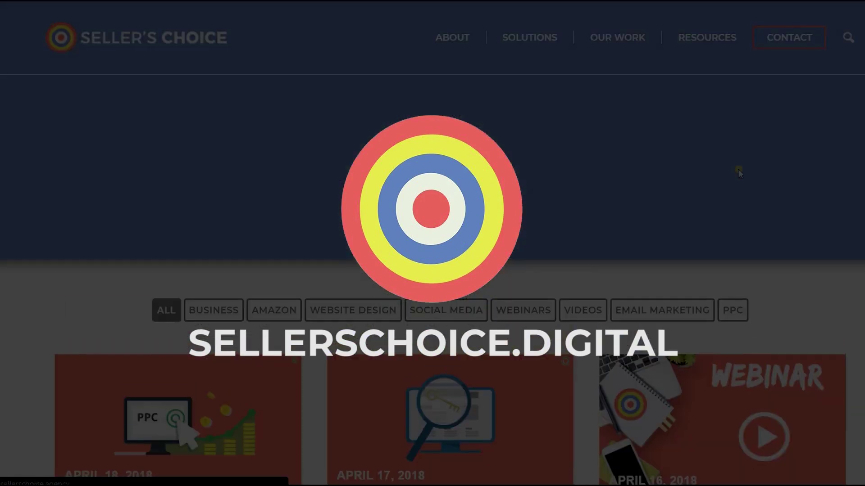